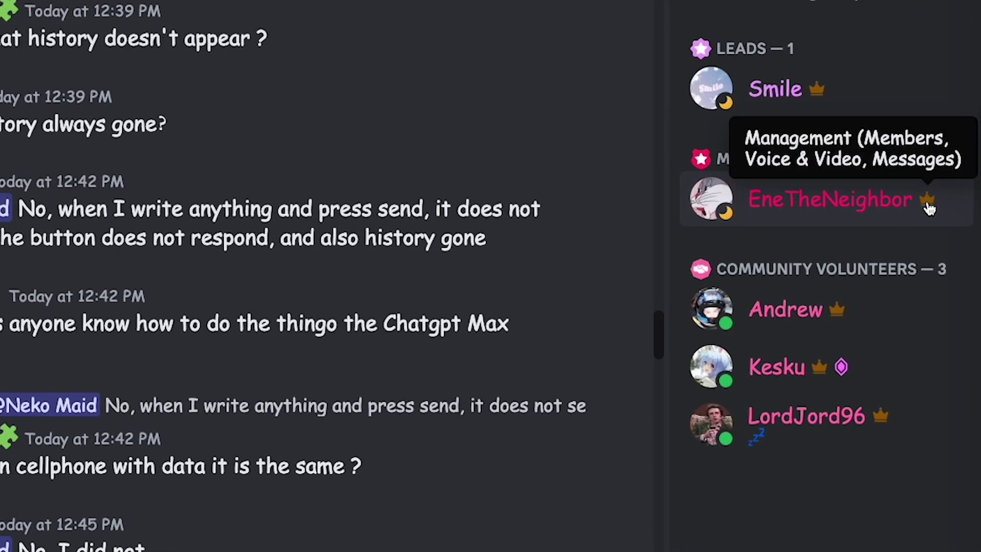
Step: Switch to Firefox and download the StaffTag plugin from its BetterDiscord page
mouse_move(839, 313)
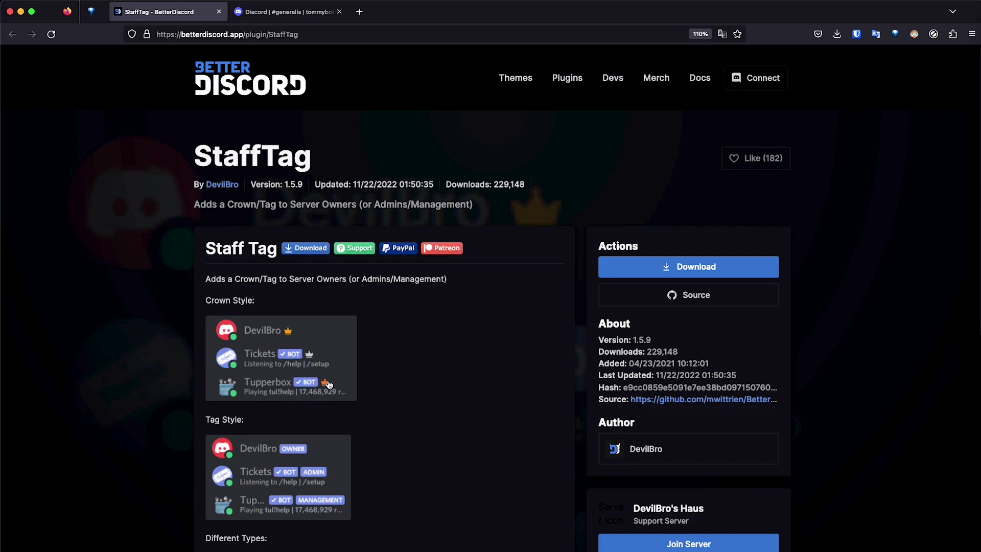
key("super+Tab")
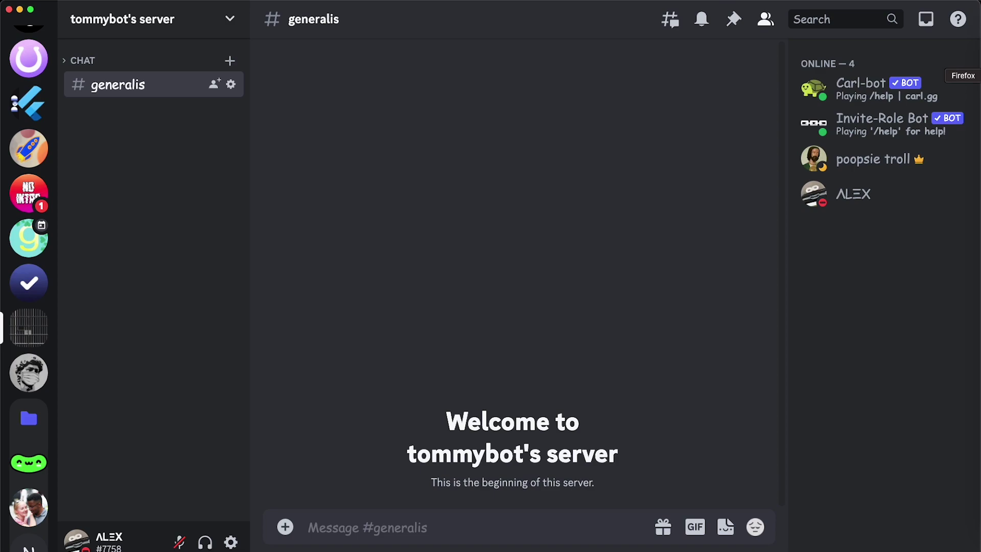
left_click(977, 75)
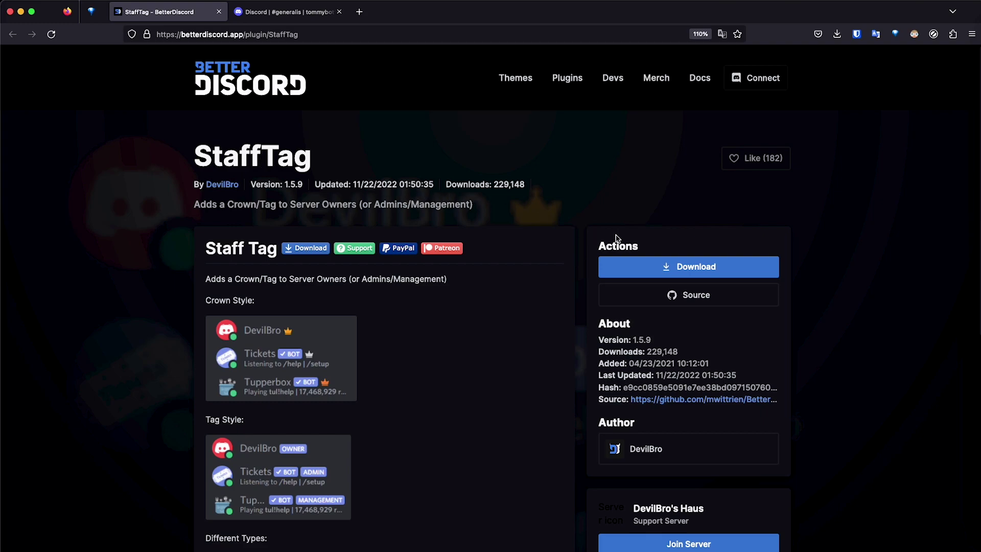
left_click(690, 267)
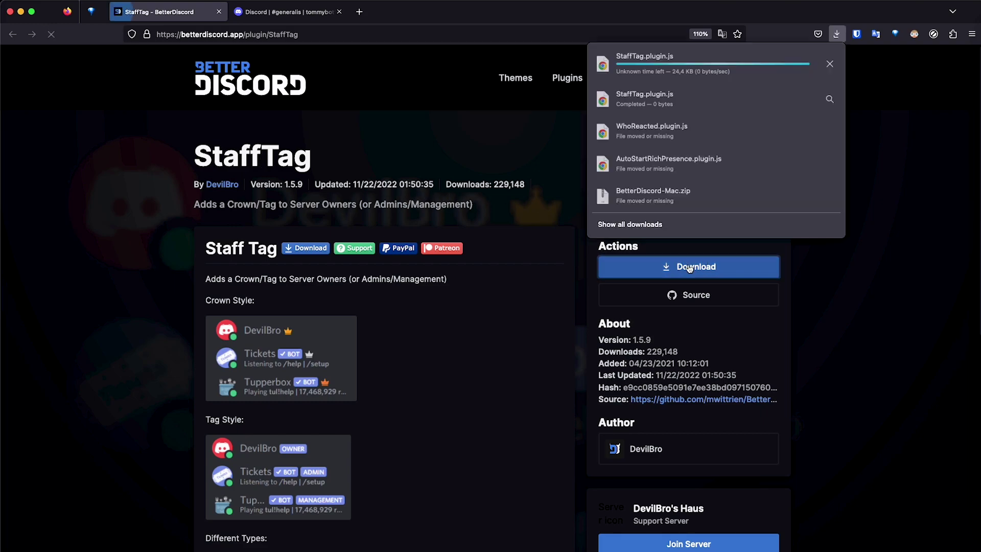
left_click(557, 194)
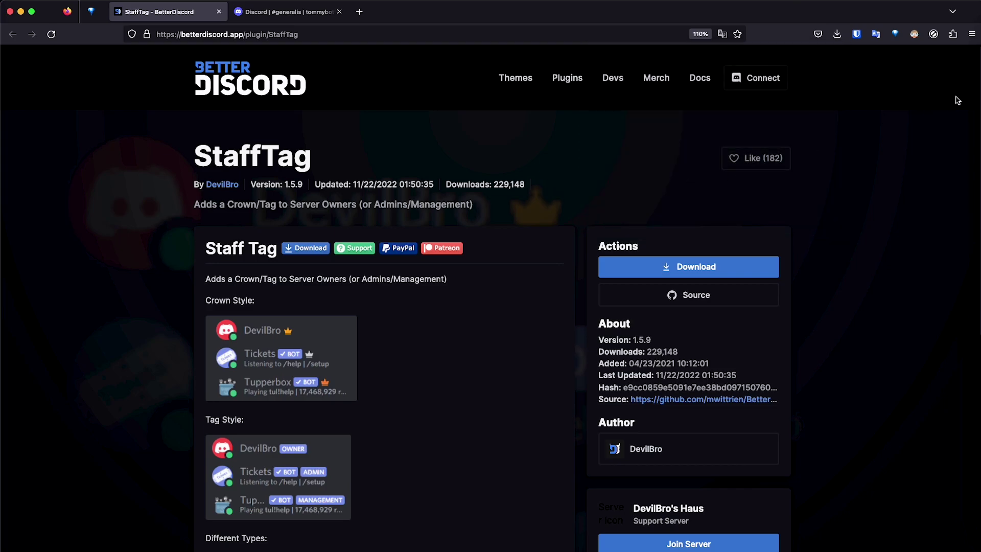
Step: Switch to Discord and check for updates in the BetterDiscord section of the user settings
left_click(977, 441)
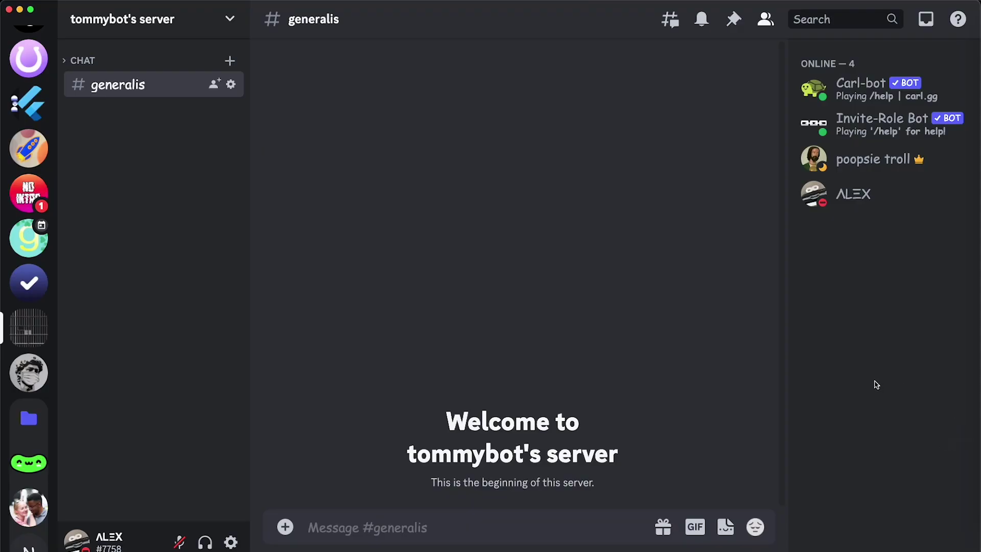
left_click(232, 543)
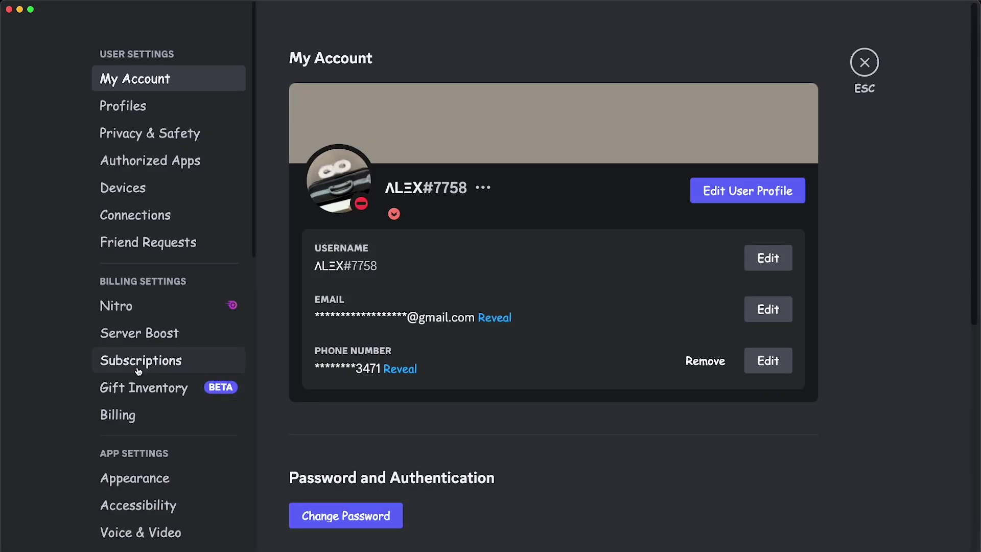
scroll(145, 378, "down", 5)
scroll(145, 376, "down", 5)
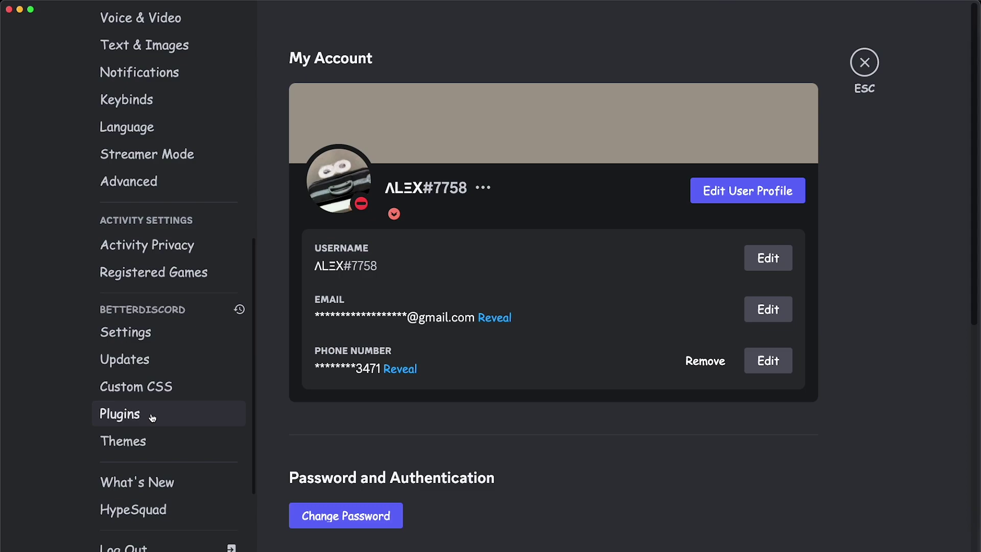
left_click(150, 370)
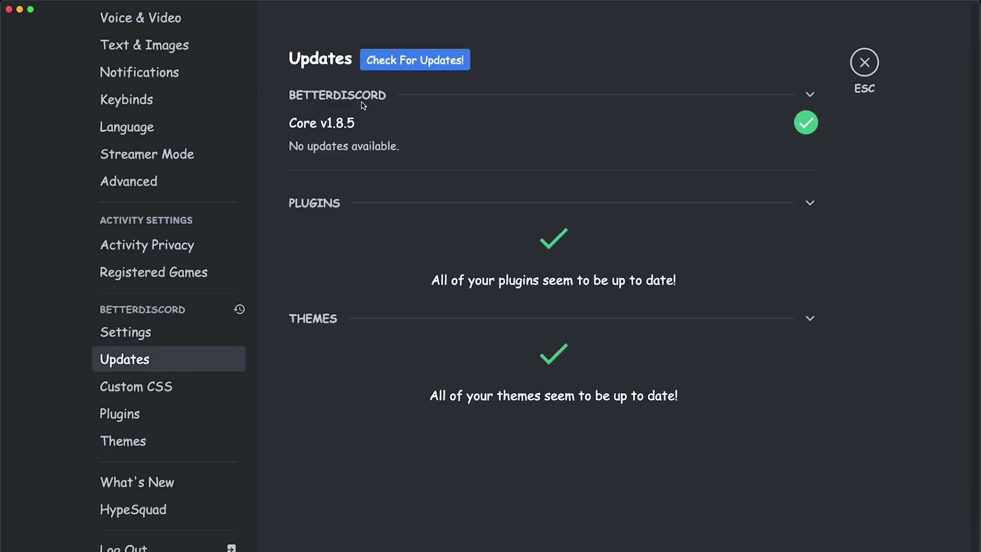
left_click(431, 65)
Step: Open the BetterDiscord plugins folder and move StaffTag.plugin.js into it from Downloads
left_click(153, 420)
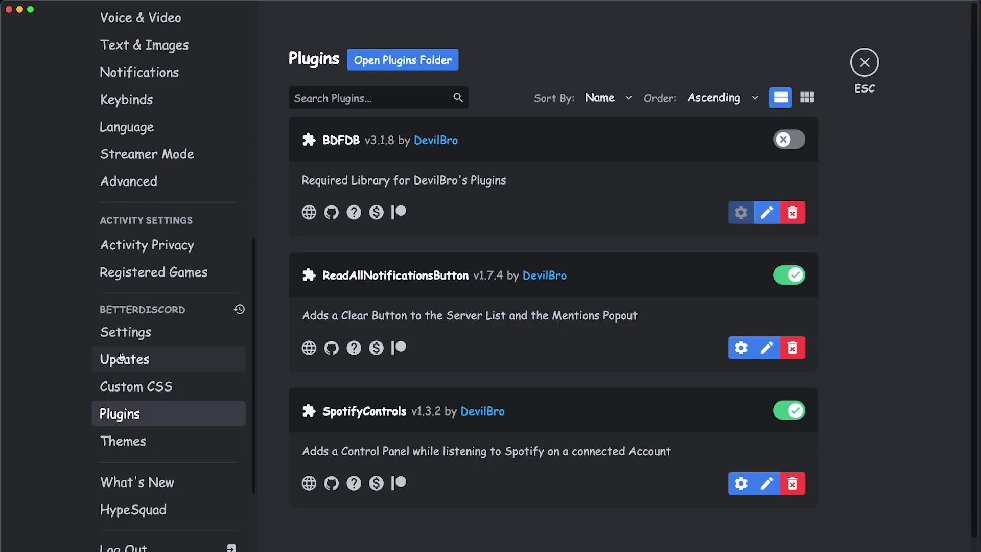
left_click(392, 64)
left_click_drag(563, 279, 325, 186)
left_click(617, 68)
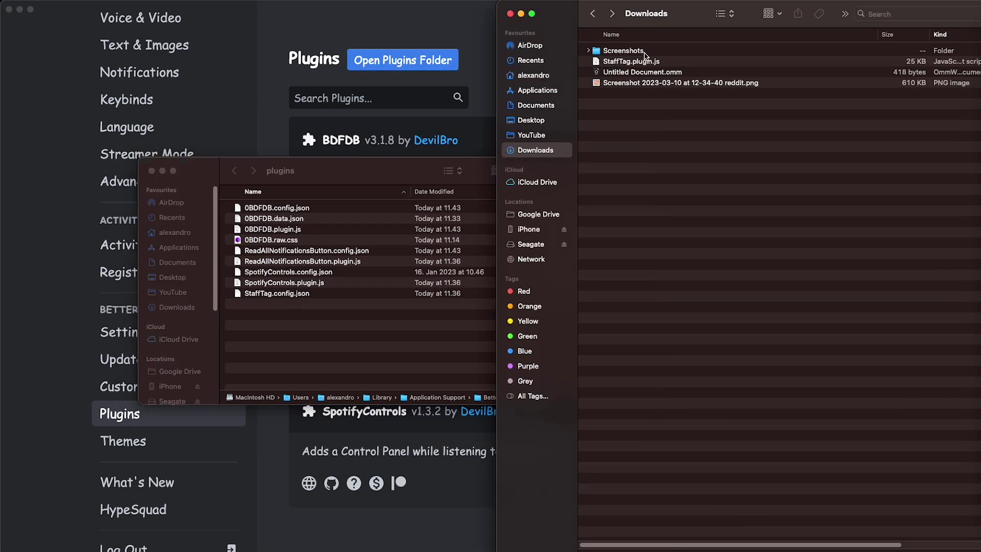
left_click(630, 62)
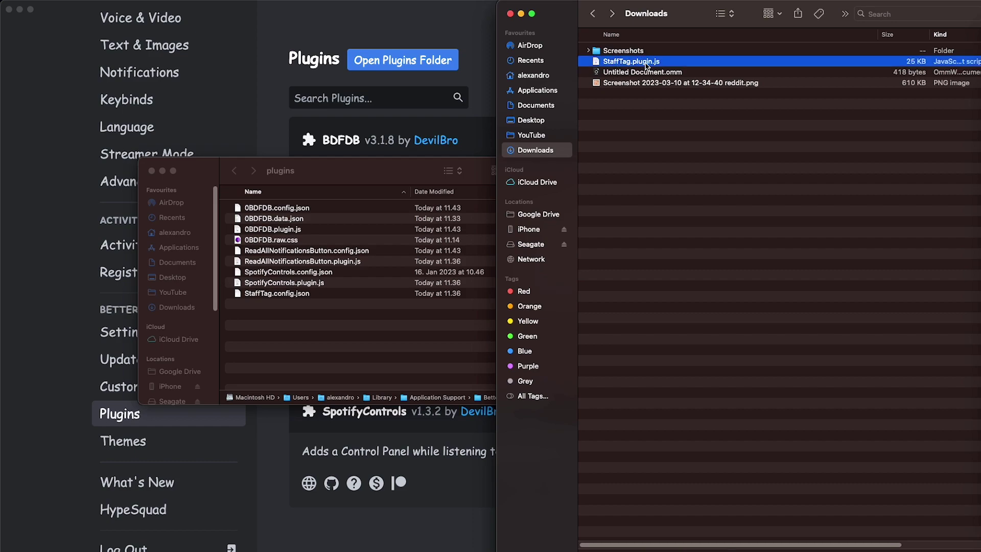
left_click_drag(639, 65, 341, 332)
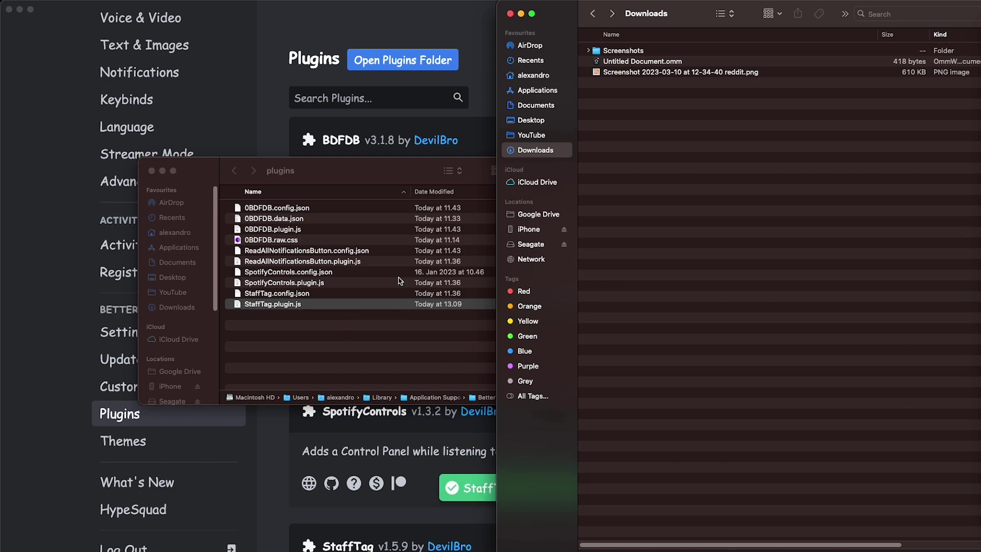
Step: Enable the StaffTag plugin in Discord's plugin list and leave the settings
left_click(295, 70)
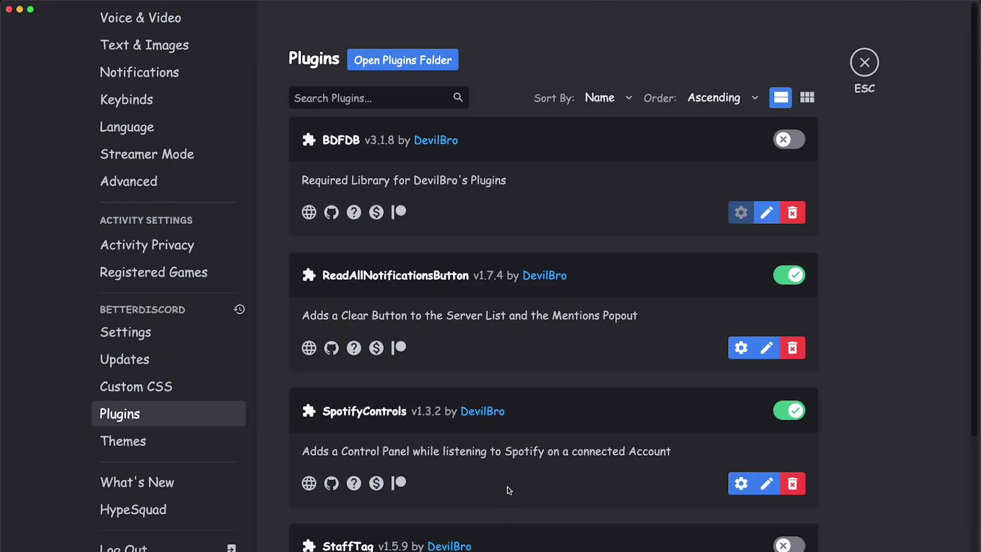
scroll(486, 363, "down", 3)
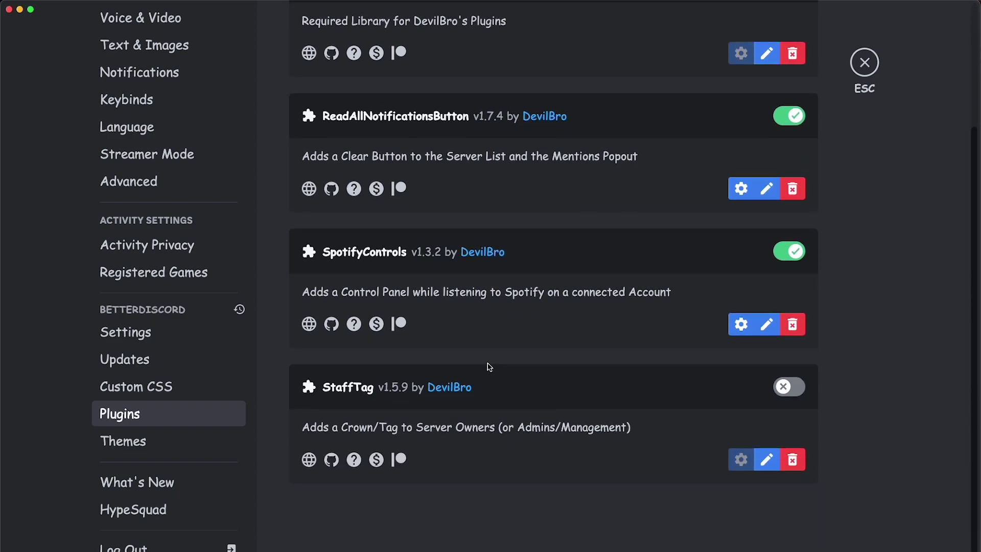
left_click(789, 389)
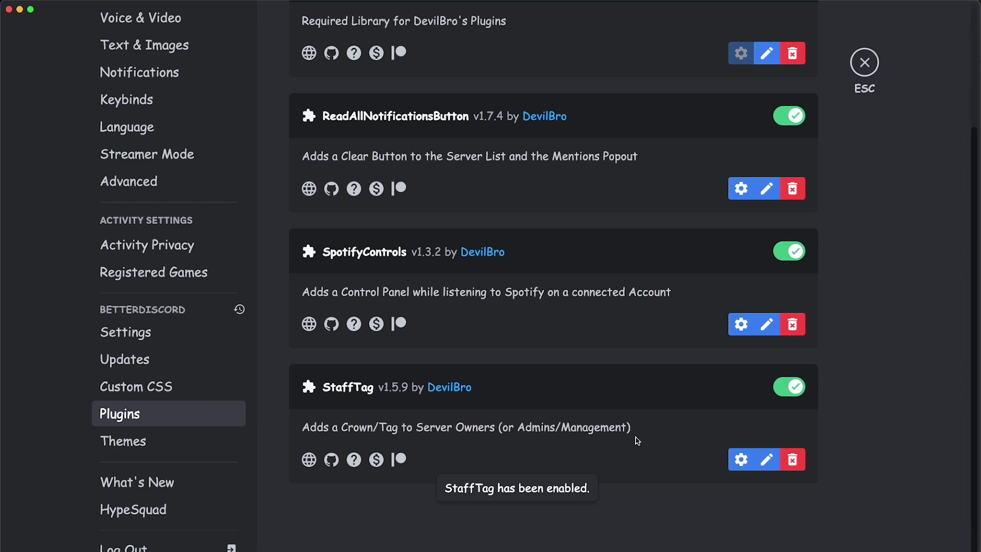
left_click(865, 62)
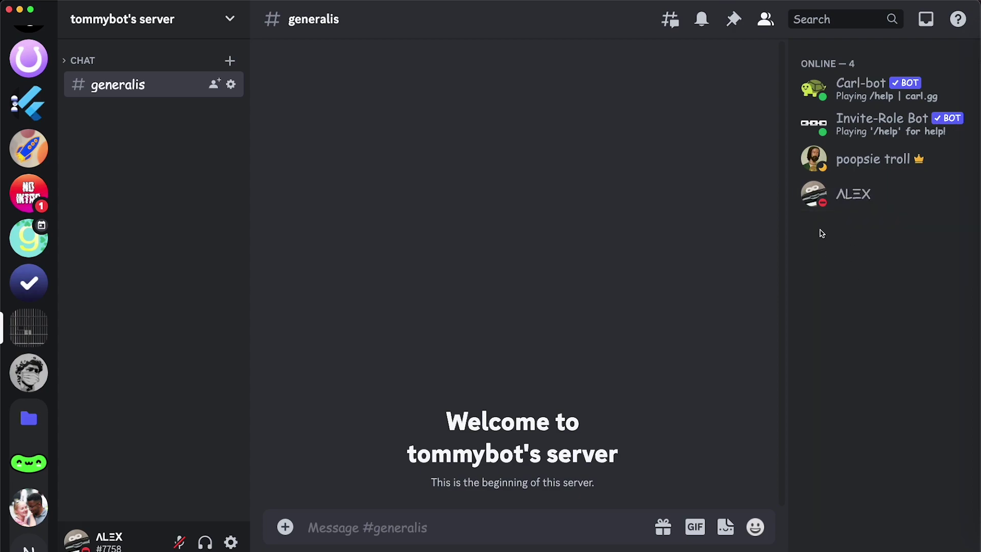
Step: Quit Discord and launch it again
right_click(977, 439)
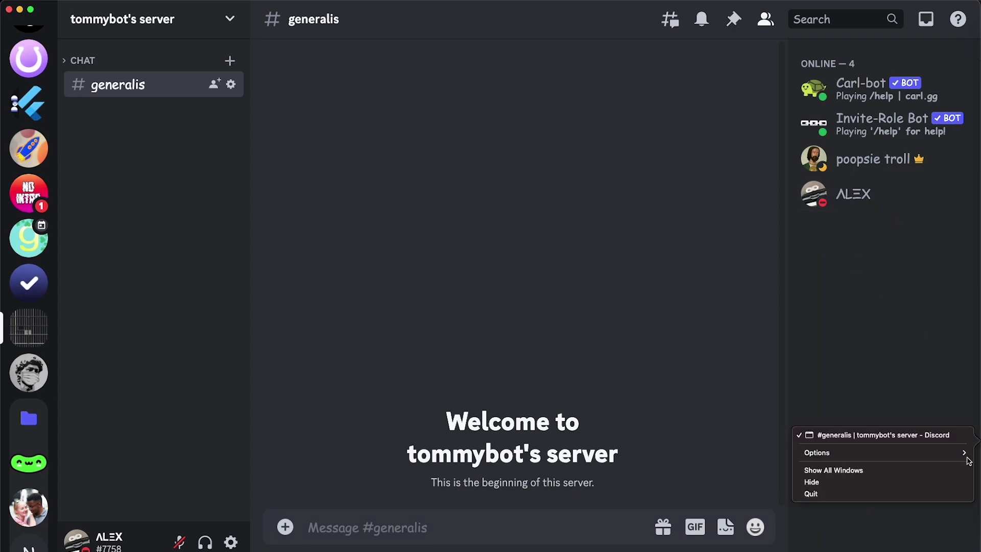
left_click(877, 494)
key("super+space")
key("Return")
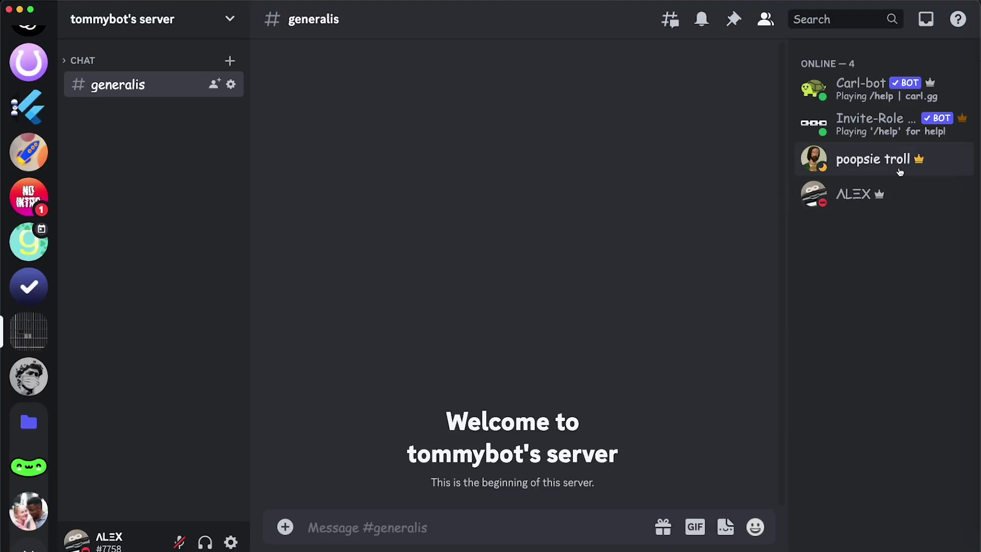
Step: Inspect which role each crown stands for beside the owner, Carl-bot and Invite-Role Bot in the member list
mouse_move(918, 162)
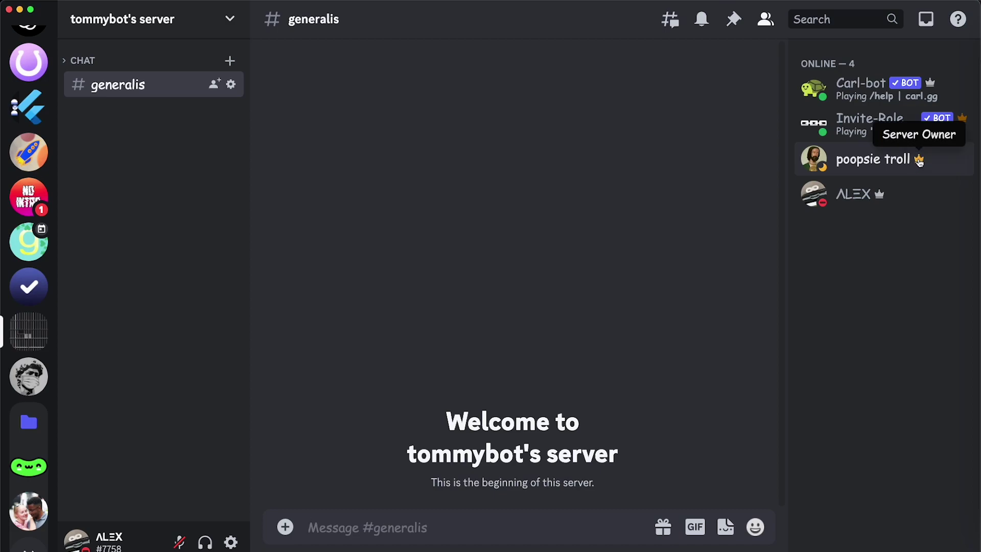
mouse_move(930, 87)
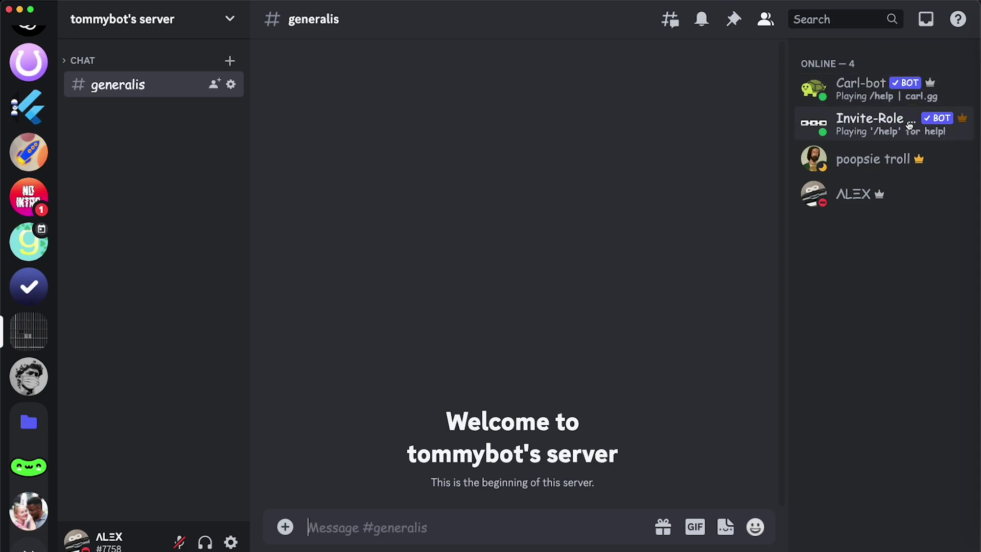
mouse_move(964, 121)
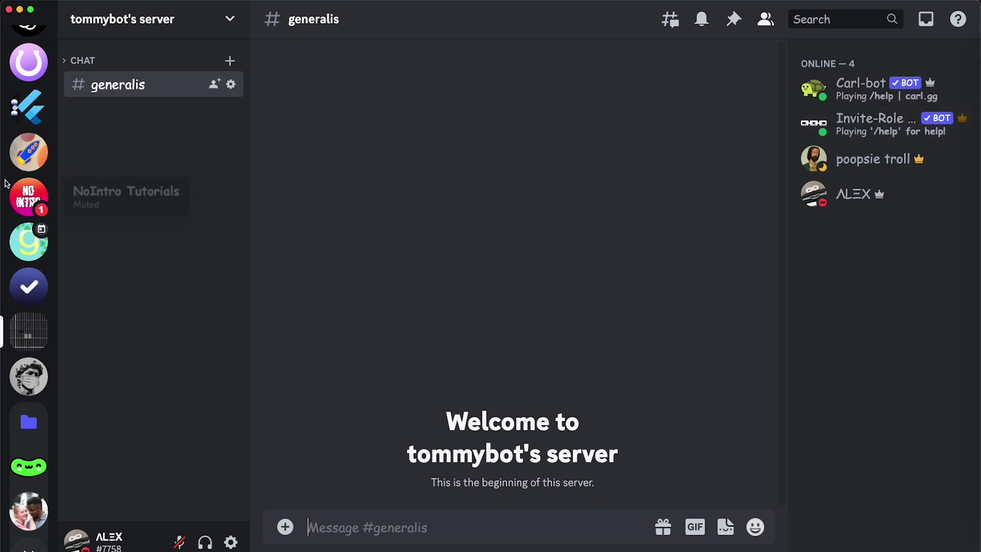
Step: Look for staff crowns in the NoIntro Tutorials server and in several Goodreads channels, including faq, server-map and currently-reading
left_click(29, 201)
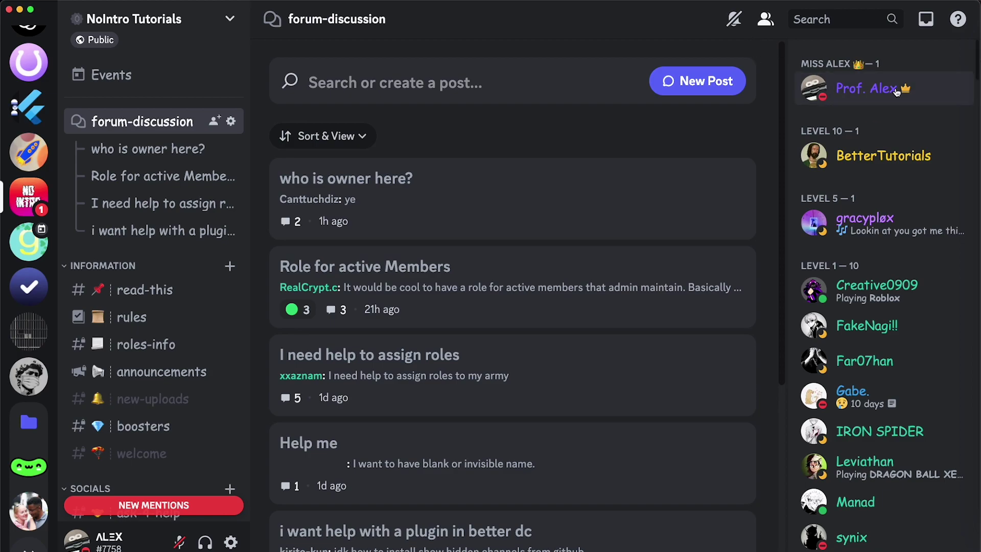
left_click(46, 240)
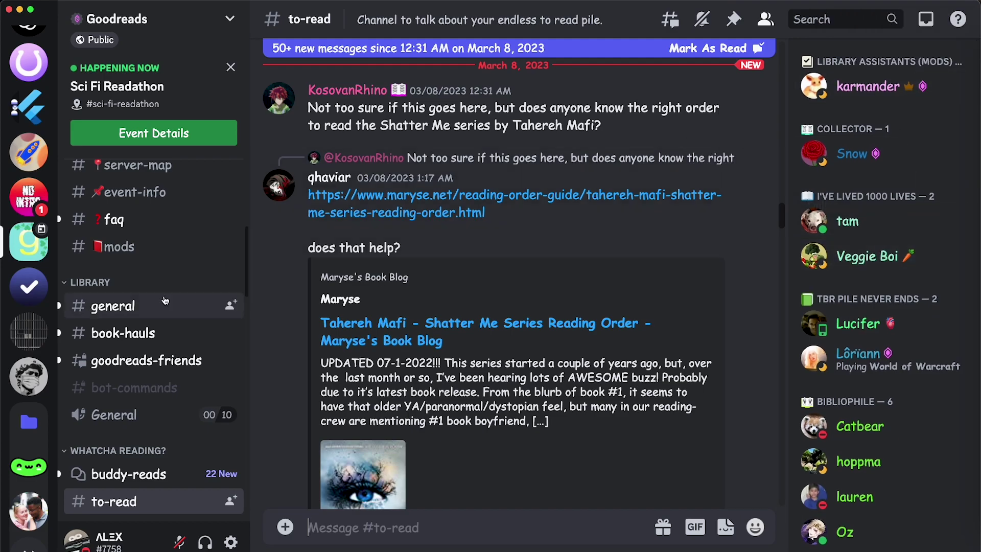
left_click(127, 199)
left_click(122, 220)
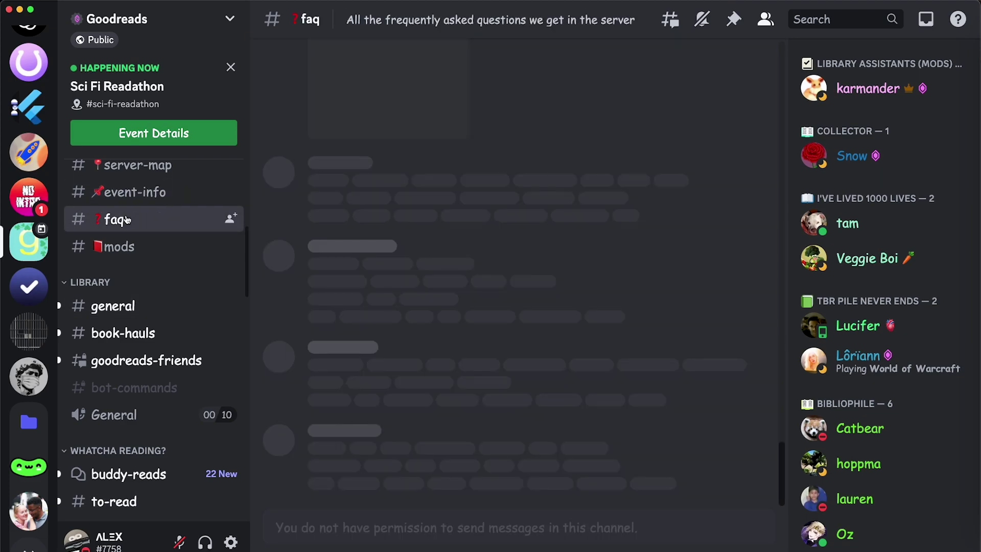
left_click(135, 251)
left_click(140, 166)
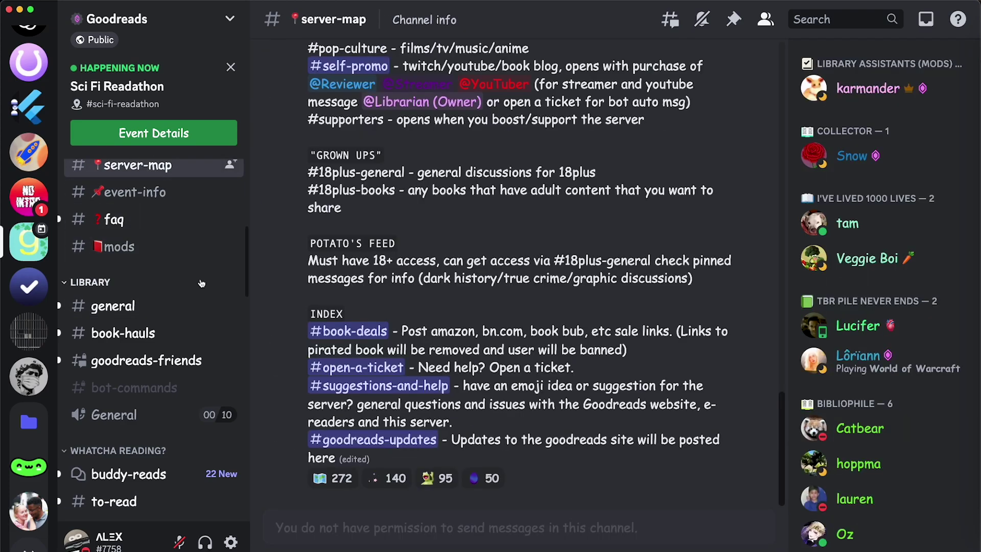
scroll(149, 266, "down", 5)
left_click(144, 241)
left_click(148, 295)
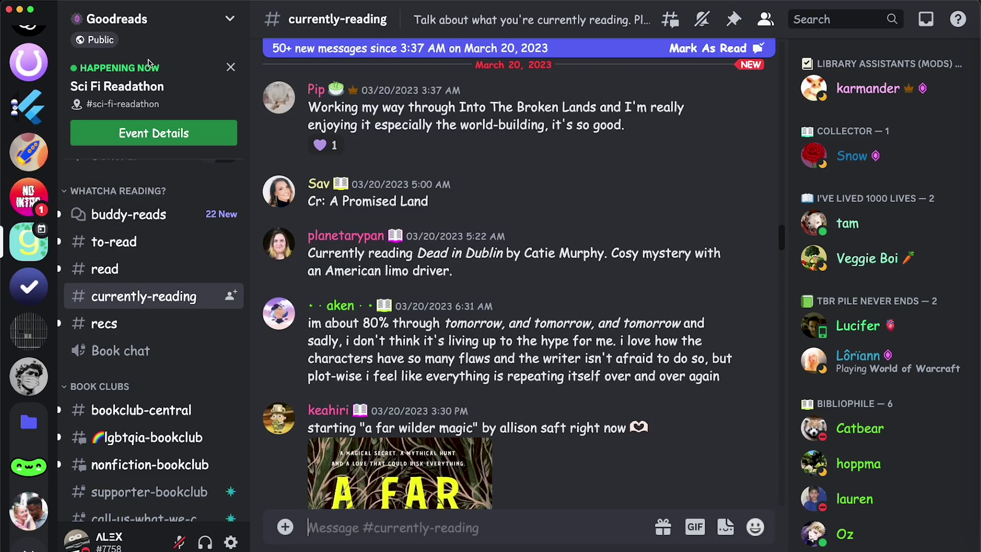
Step: Examine the staff crowns in the member lists of the OpenAI and /r/startups servers
scroll(29, 148, "up", 3)
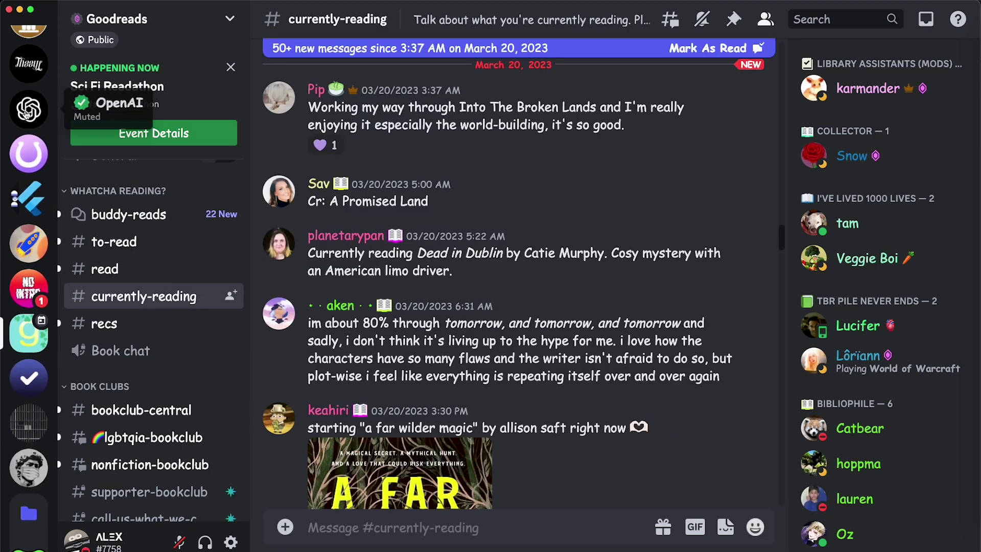
left_click(29, 109)
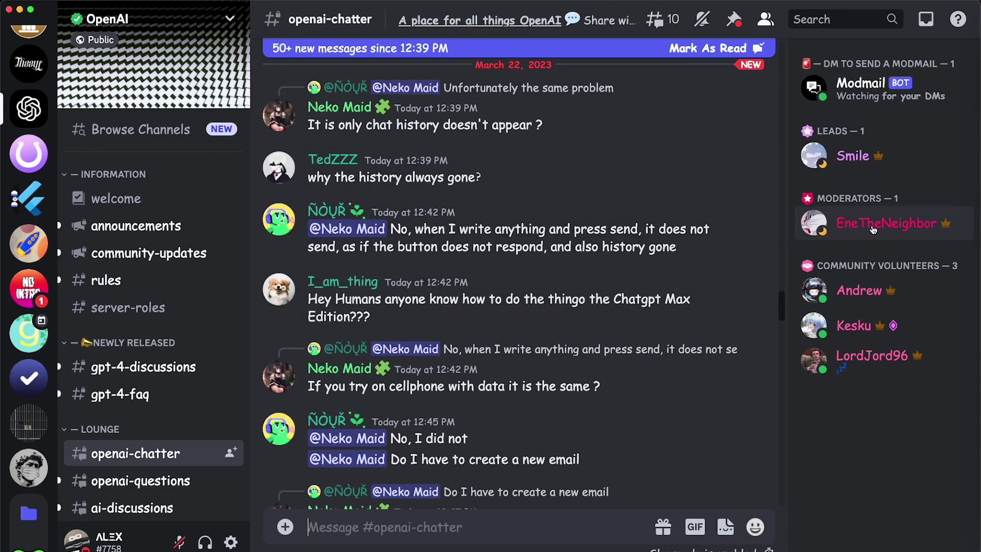
mouse_move(947, 228)
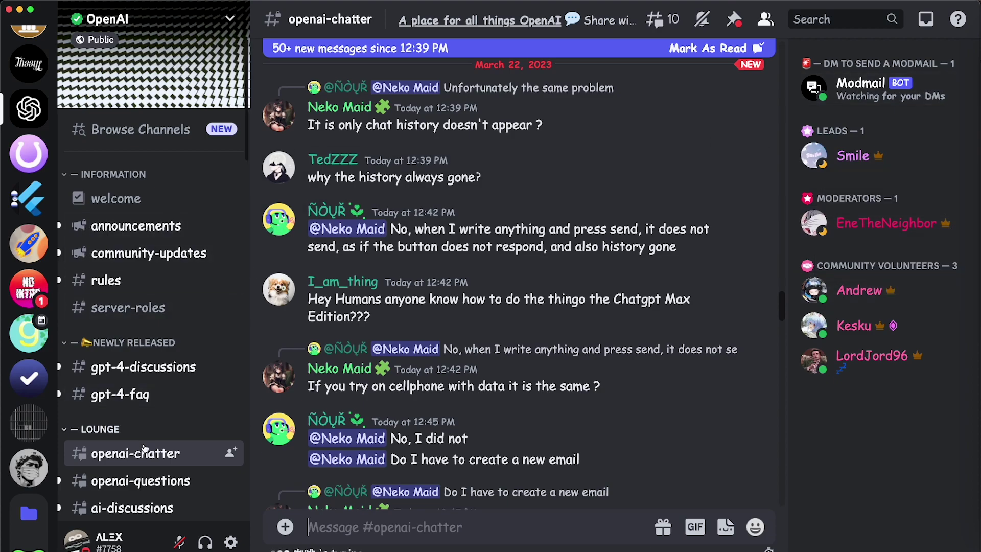
left_click(29, 243)
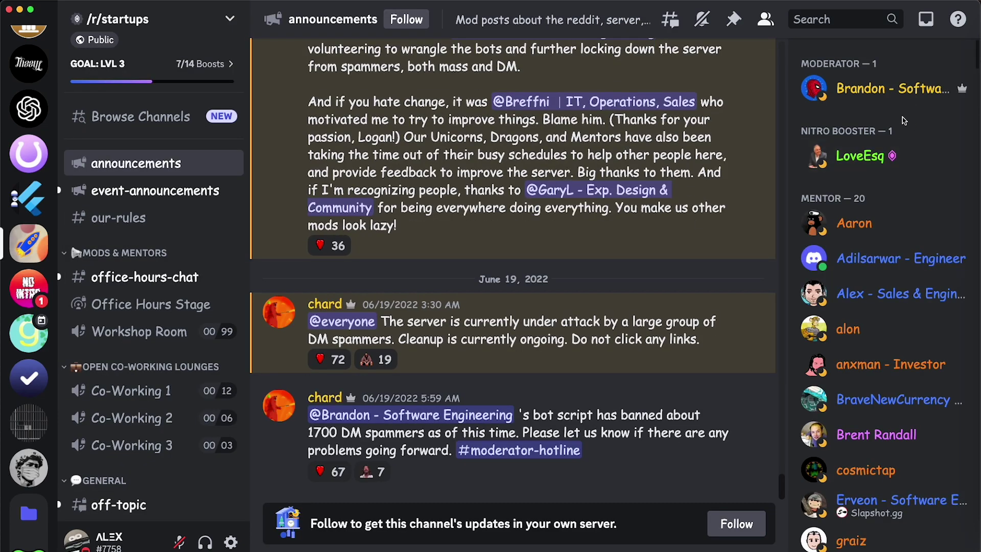
mouse_move(963, 91)
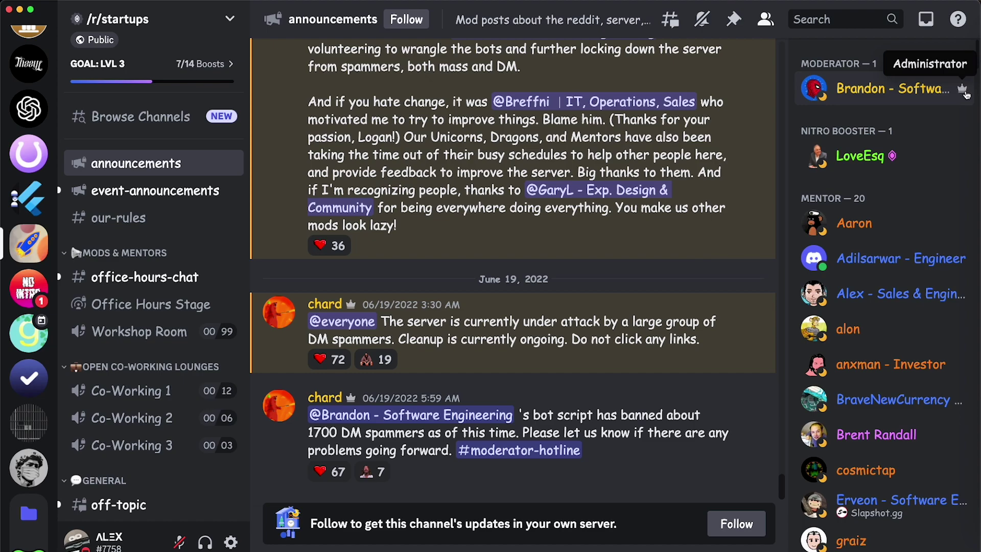
scroll(882, 320, "down", 3)
scroll(881, 320, "up", 3)
left_click(144, 277)
Step: Compare the member list of tommybot's server in browser Discord with the desktop app, inspecting Invite-Role Bot's crown
left_click(34, 414)
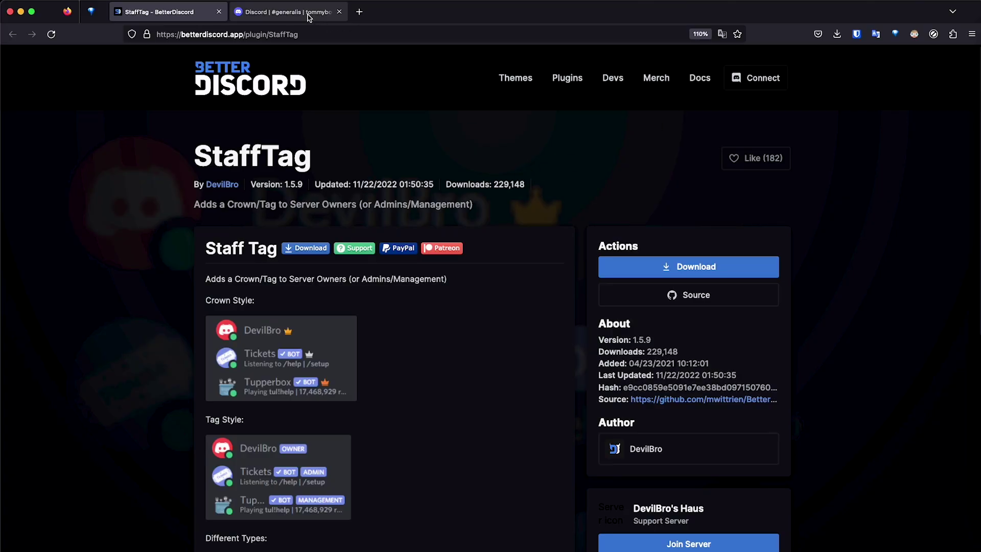
left_click(316, 12)
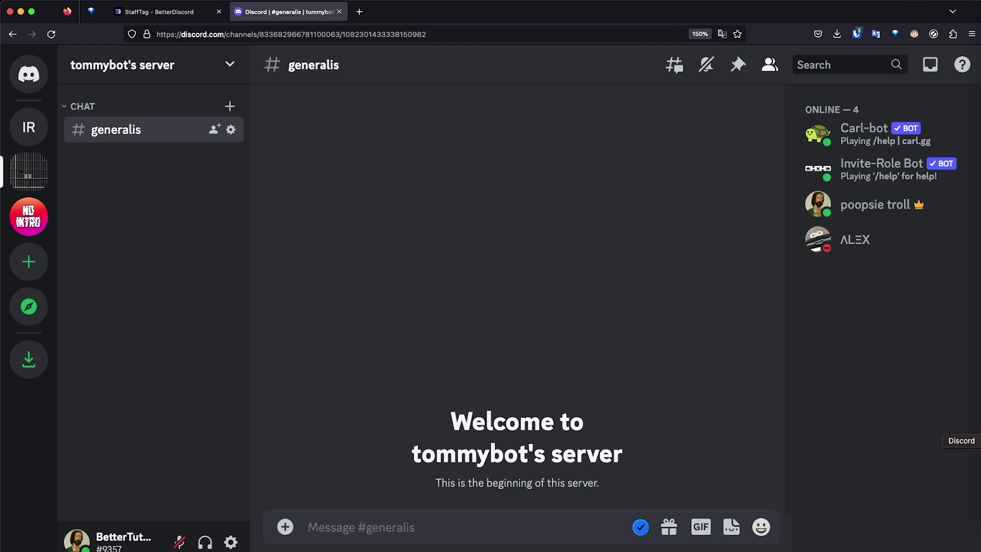
left_click(977, 441)
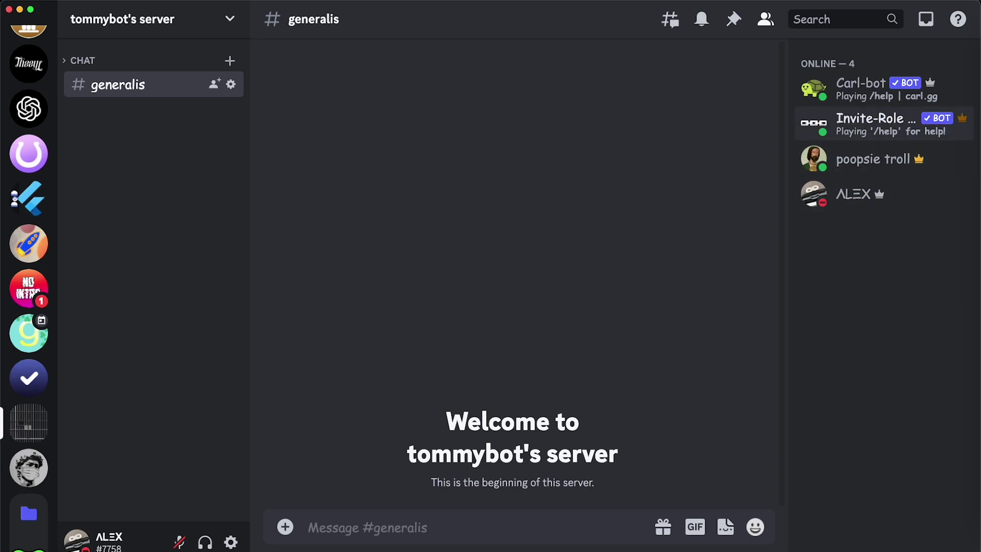
mouse_move(964, 120)
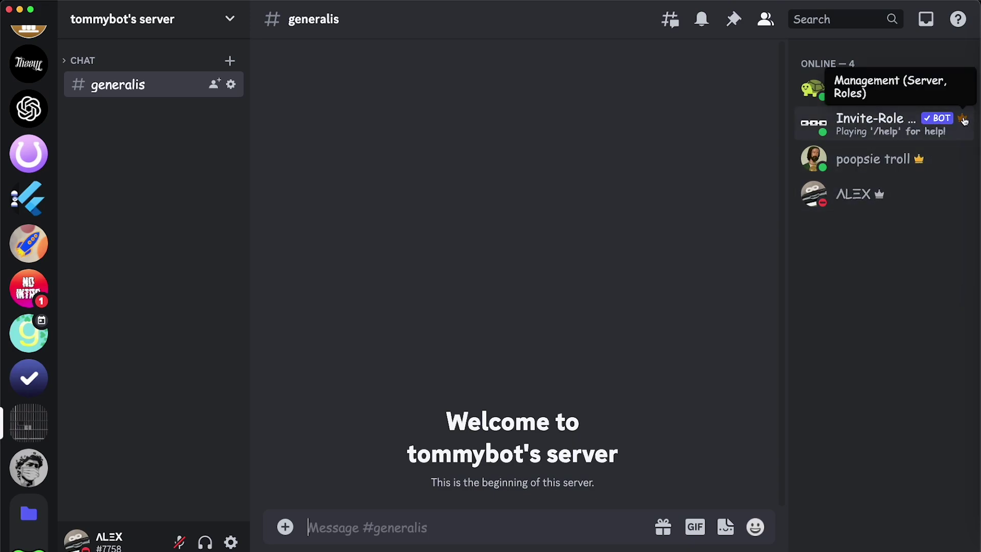